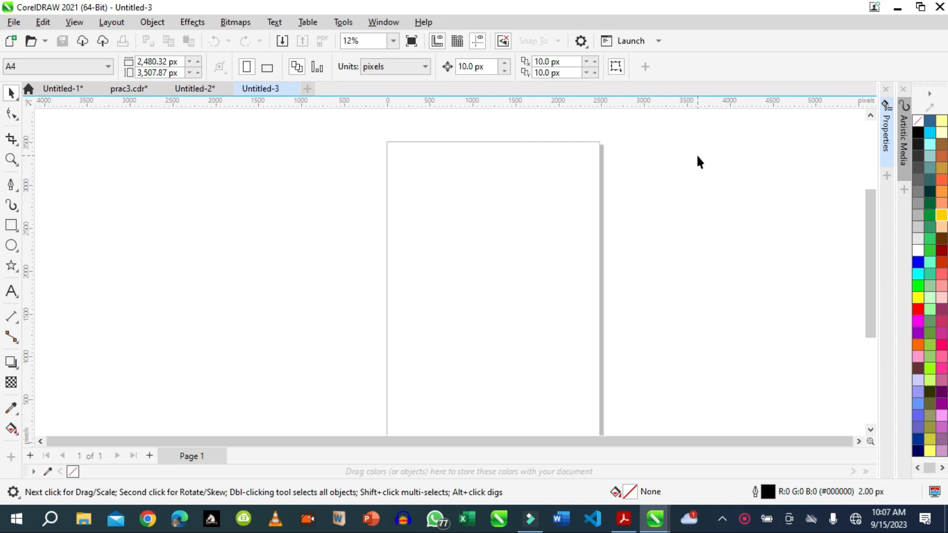
- Insert a QR code on the page
{"action": "left_click", "coordinate": [145, 23]}
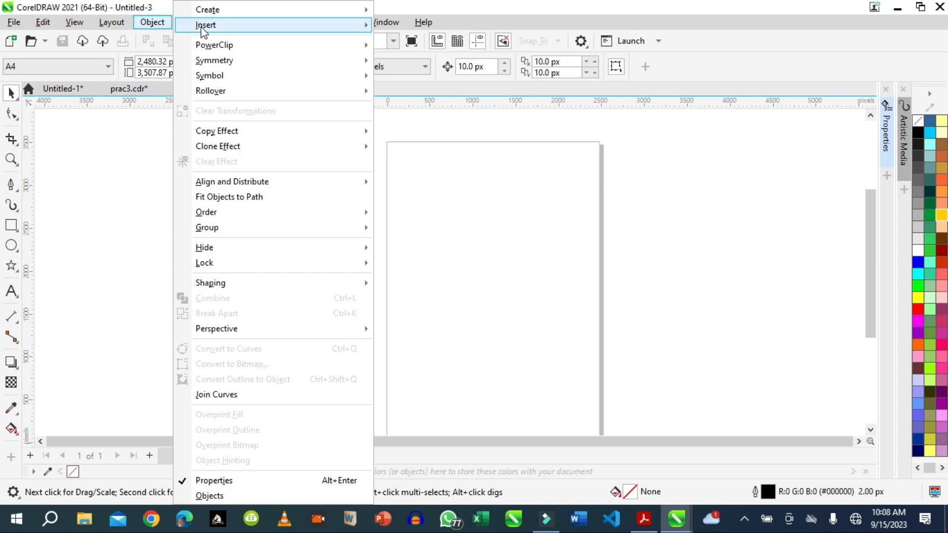
{"action": "mouse_move", "coordinate": [205, 27]}
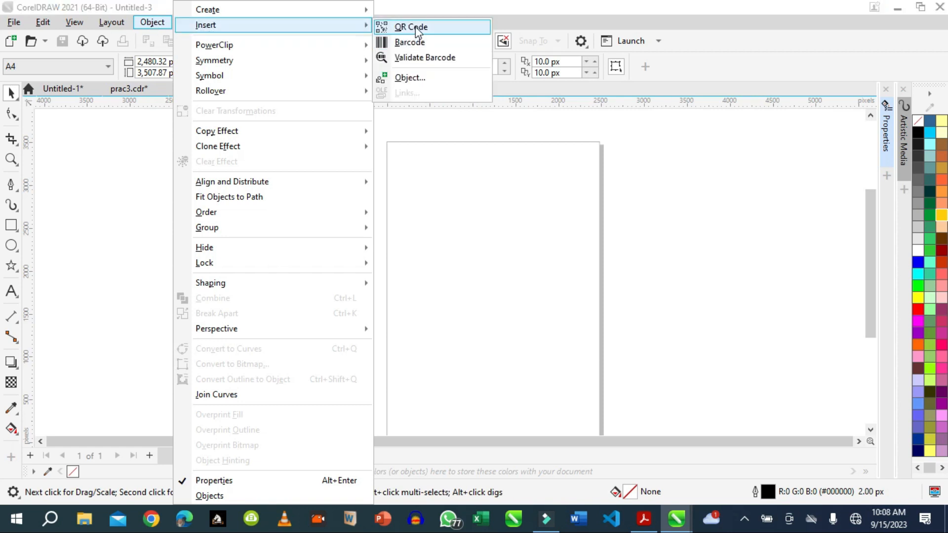
{"action": "key", "text": "Escape"}
{"action": "key", "text": "Escape"}
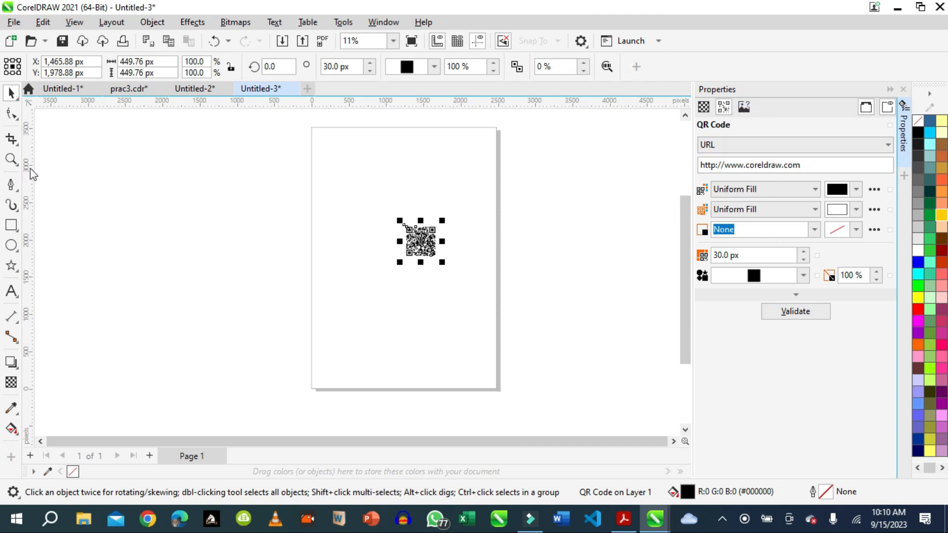
{"action": "left_click", "coordinate": [11, 159]}
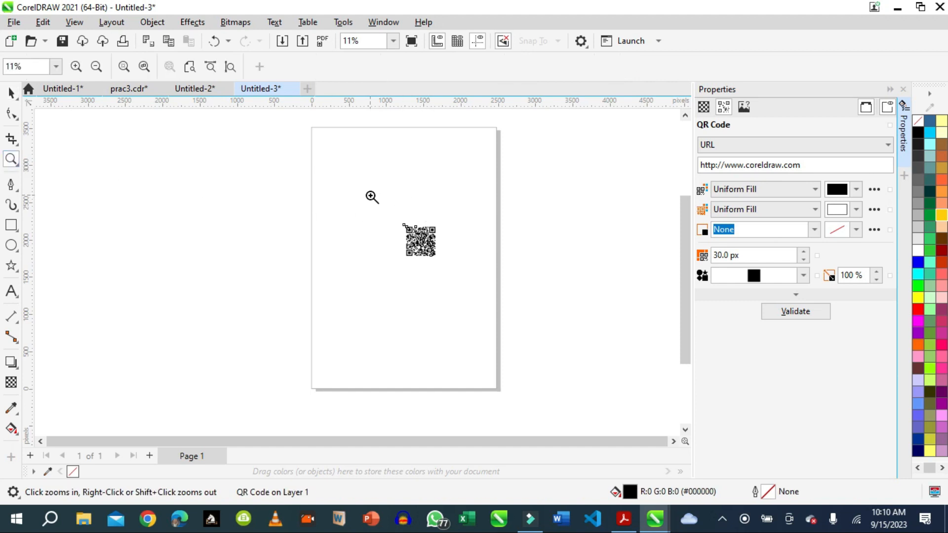
{"action": "left_click_drag", "start_coordinate": [369, 196], "coordinate": [523, 304]}
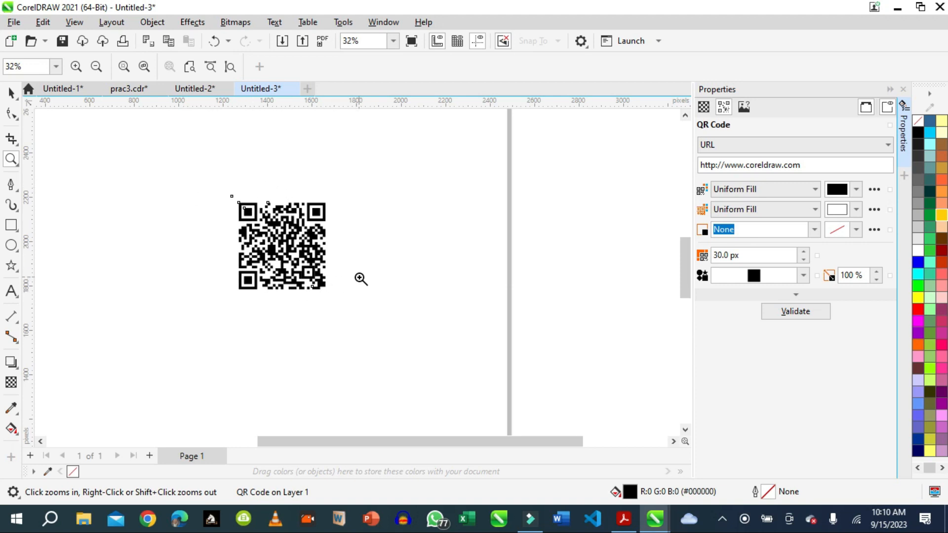
{"action": "left_click", "coordinate": [11, 93]}
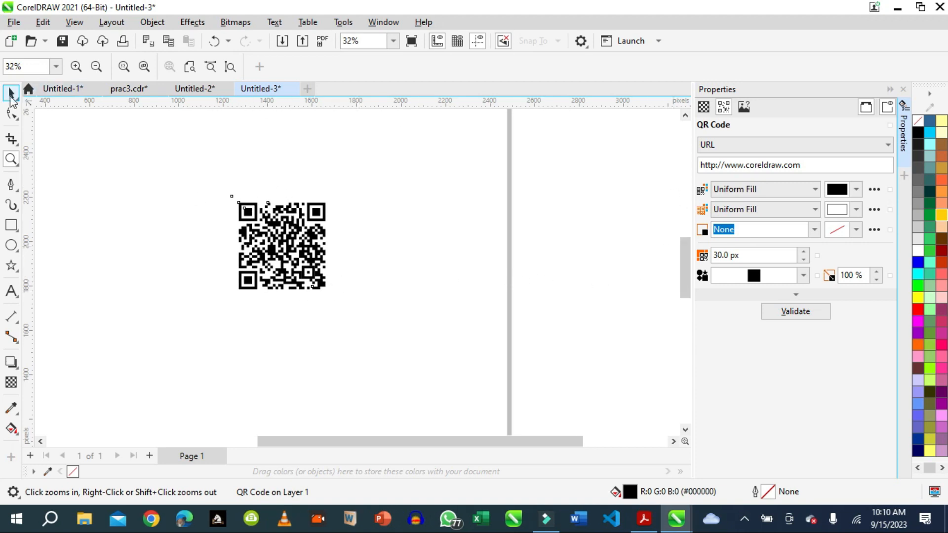
{"action": "double_click", "coordinate": [12, 94]}
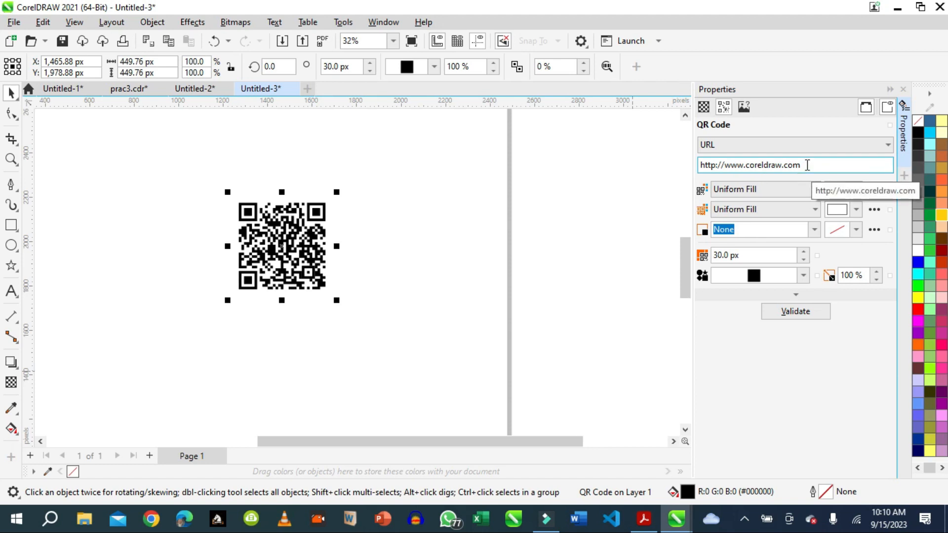
{"action": "left_click", "coordinate": [889, 148]}
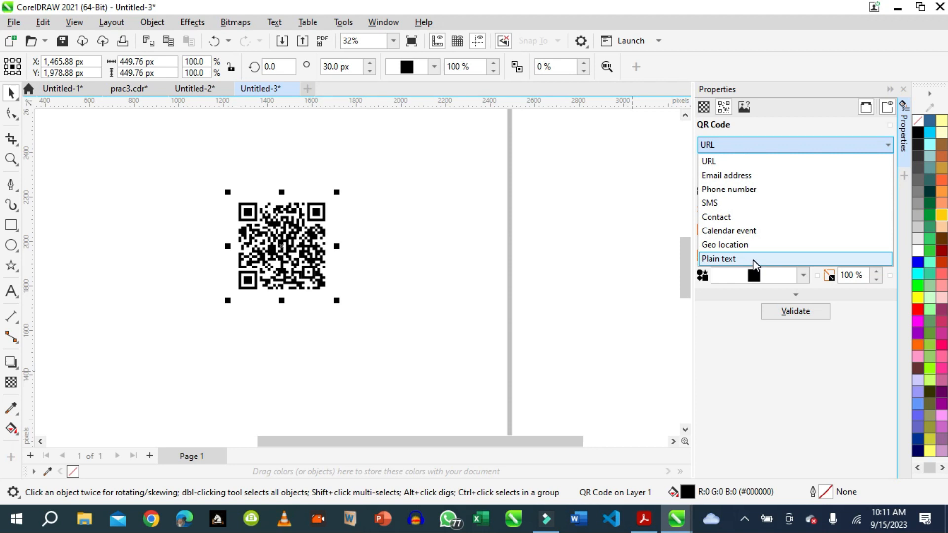
{"action": "left_click", "coordinate": [720, 147]}
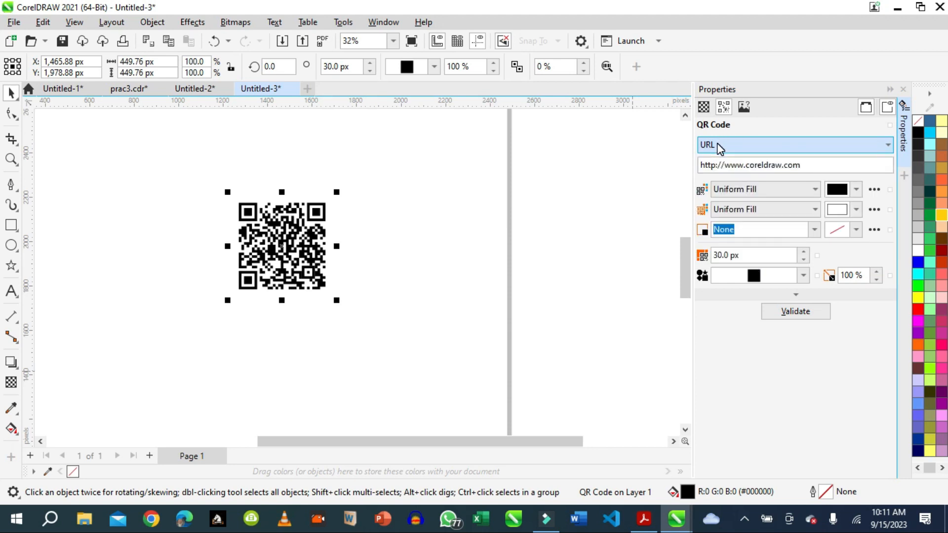
{"action": "left_click", "coordinate": [813, 167]}
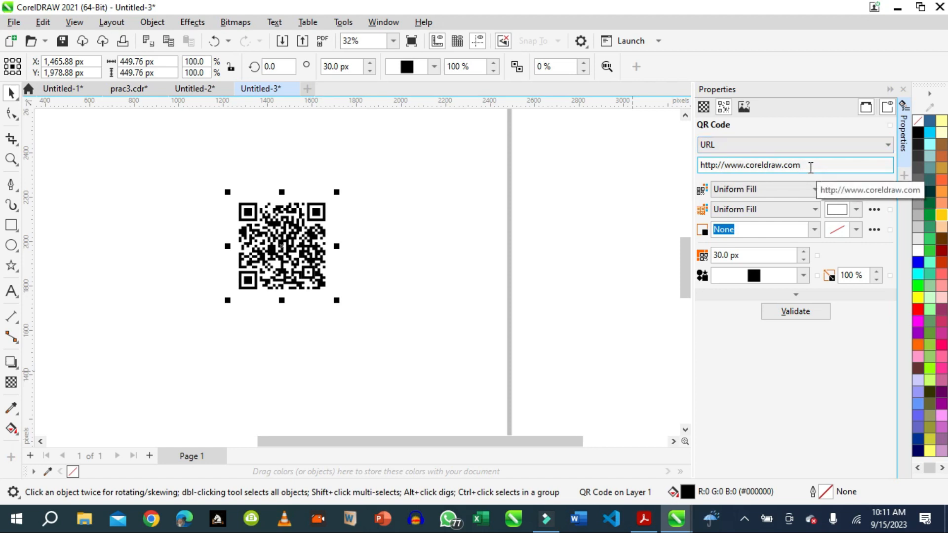
{"action": "key", "text": "BackSpace"}
{"action": "key", "text": "BackSpace"}
{"action": "key", "text": "BackSpace"}
{"action": "key", "text": "BackSpace"}
{"action": "key", "text": "BackSpace"}
{"action": "key", "text": "BackSpace"}
{"action": "key", "text": "BackSpace"}
{"action": "key", "text": "BackSpace"}
{"action": "key", "text": "BackSpace"}
{"action": "key", "text": "BackSpace"}
{"action": "key", "text": "BackSpace"}
{"action": "key", "text": "BackSpace"}
{"action": "key", "text": "BackSpace"}
{"action": "key", "text": "BackSpace"}
{"action": "type", "text": ".tmtdigitalacademy.com"}
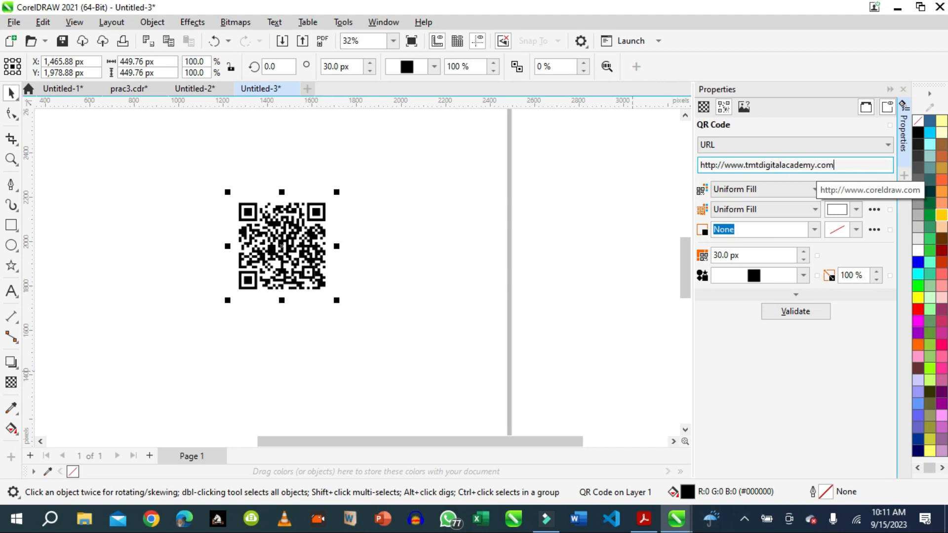
{"action": "key", "text": "Return"}
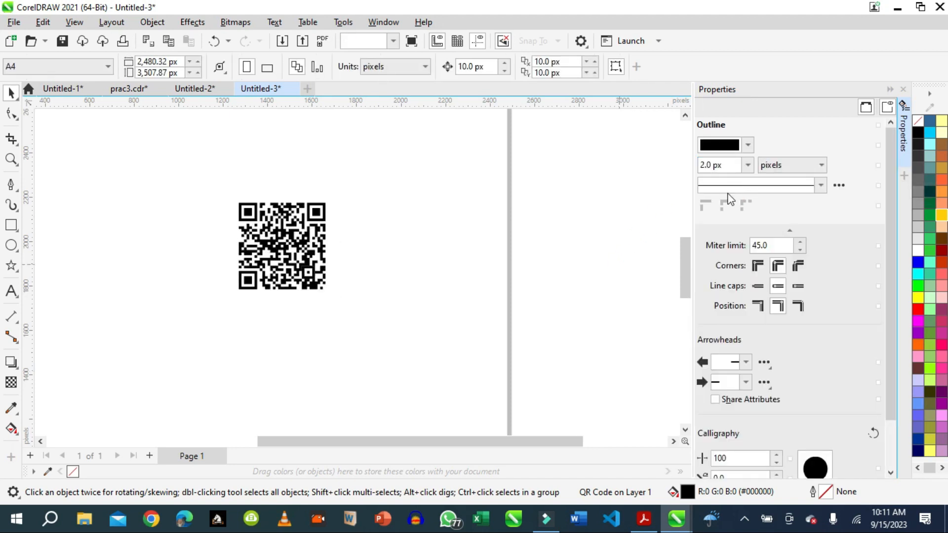
- Validate the QR code to check the website it encodes
{"action": "left_click", "coordinate": [297, 261]}
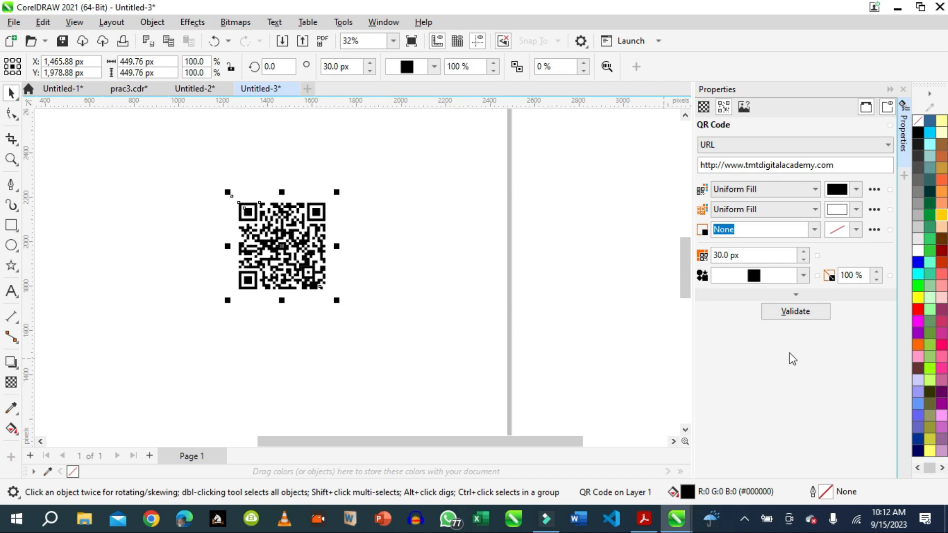
{"action": "left_click", "coordinate": [799, 311]}
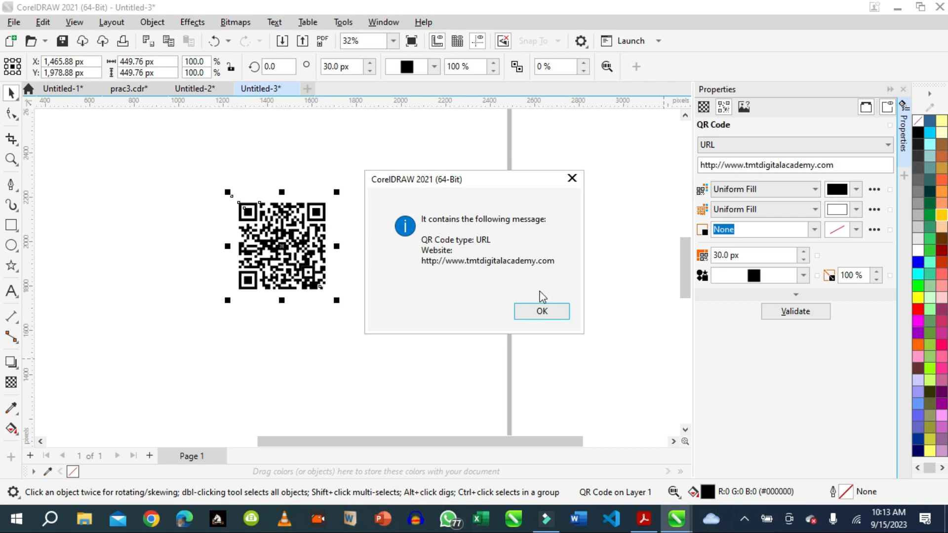
{"action": "left_click", "coordinate": [541, 312]}
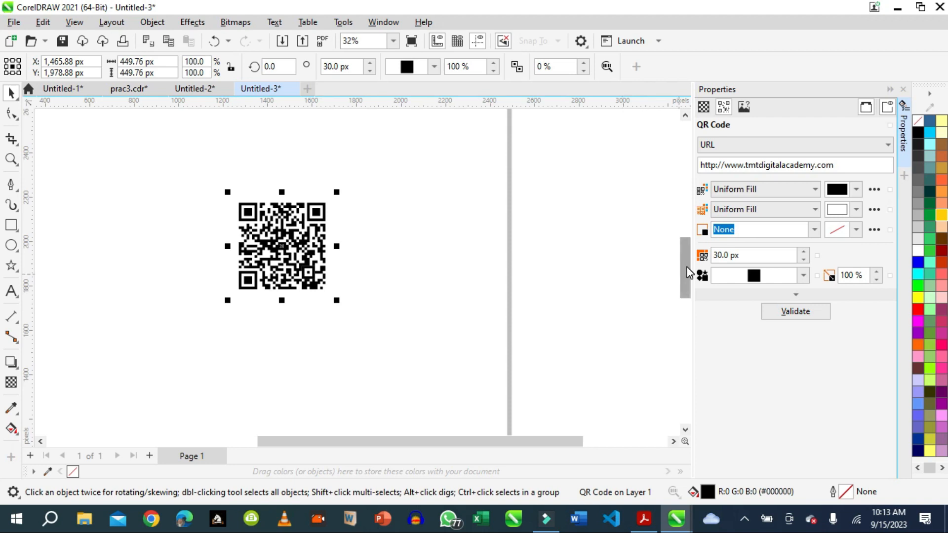
{"action": "left_click_drag", "start_coordinate": [688, 273], "coordinate": [683, 244]}
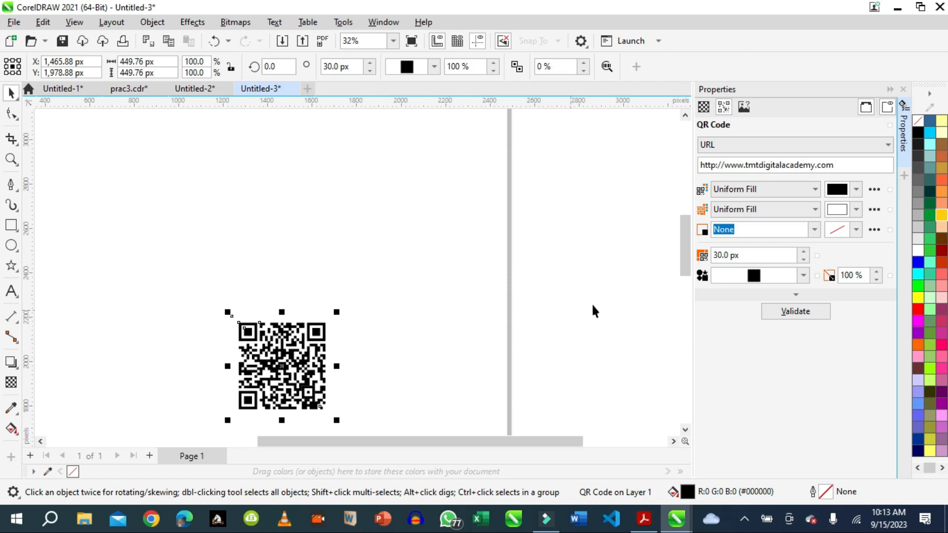
{"action": "left_click_drag", "start_coordinate": [684, 247], "coordinate": [682, 221]}
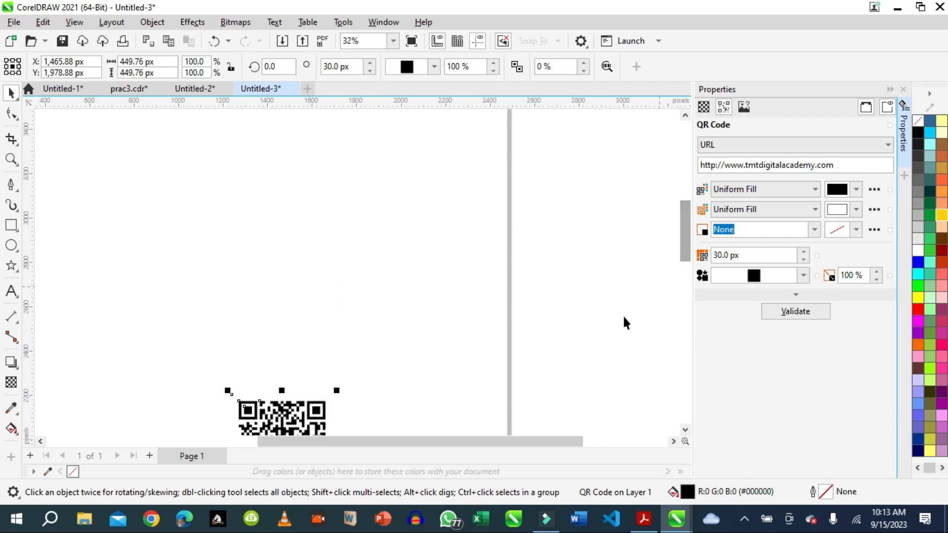
{"action": "left_click_drag", "start_coordinate": [474, 442], "coordinate": [405, 441]}
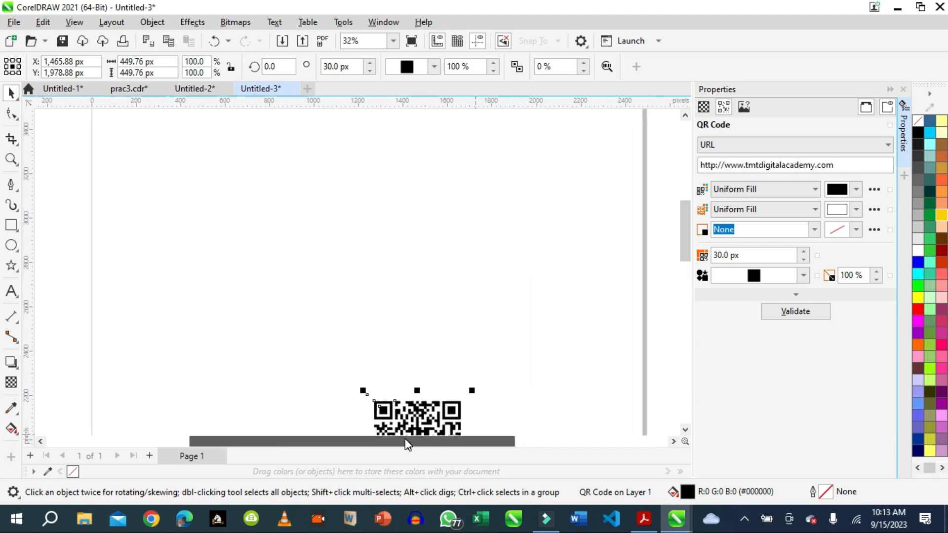
{"action": "left_click", "coordinate": [306, 180]}
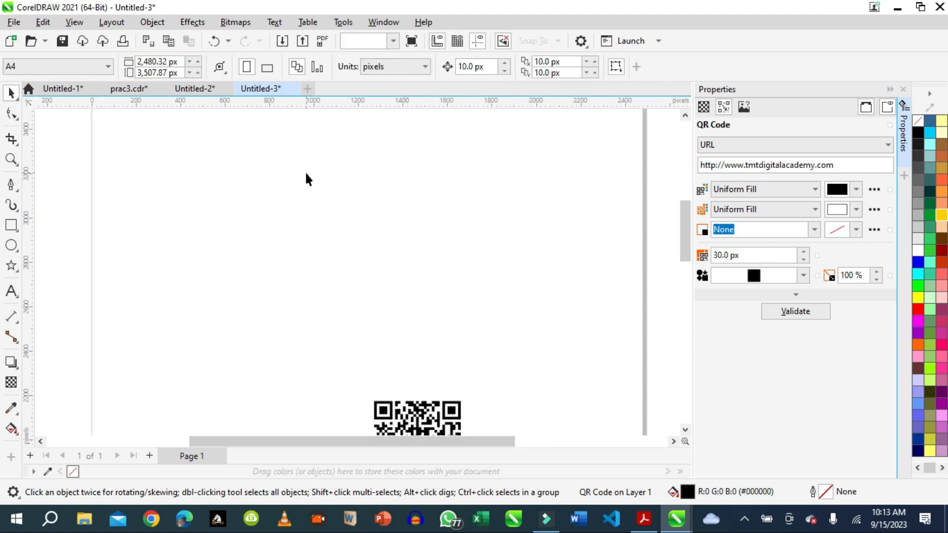
{"action": "left_click", "coordinate": [153, 22]}
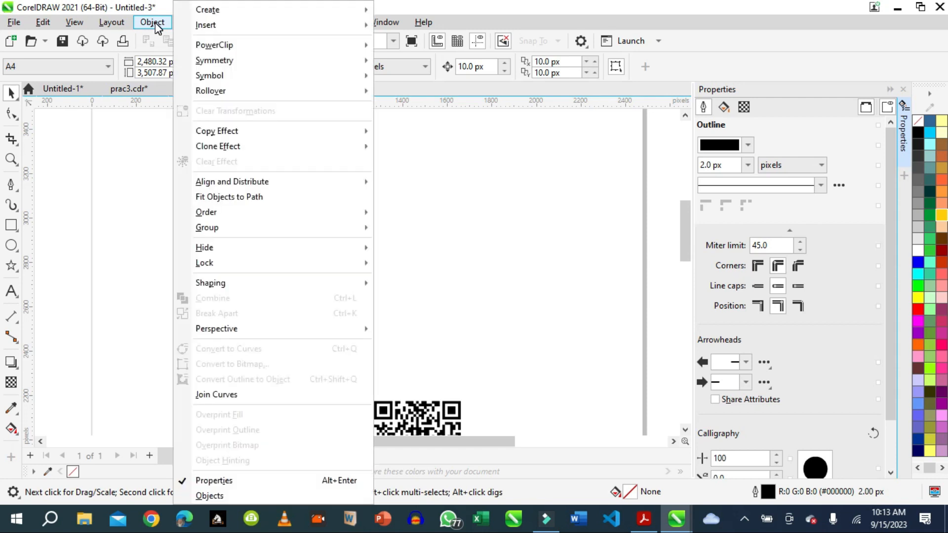
{"action": "mouse_move", "coordinate": [205, 30]}
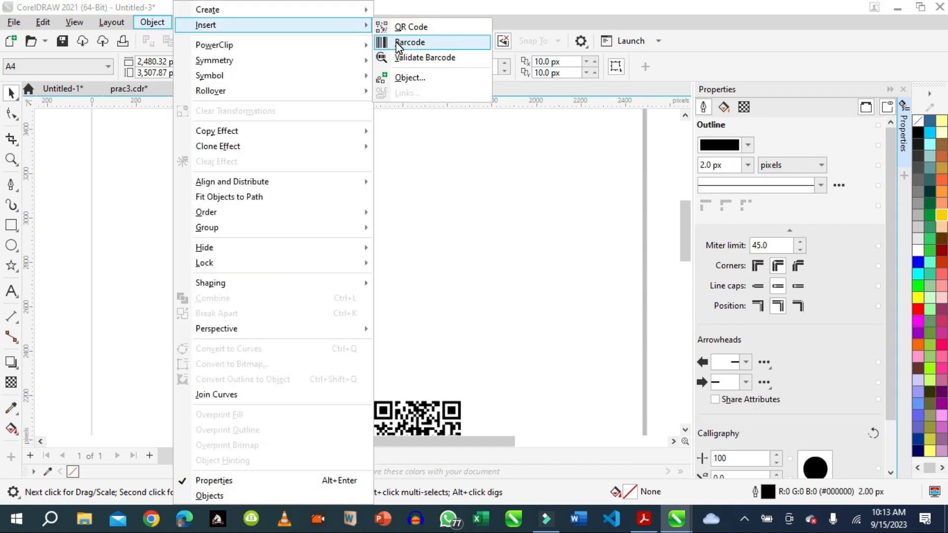
{"action": "left_click", "coordinate": [409, 42]}
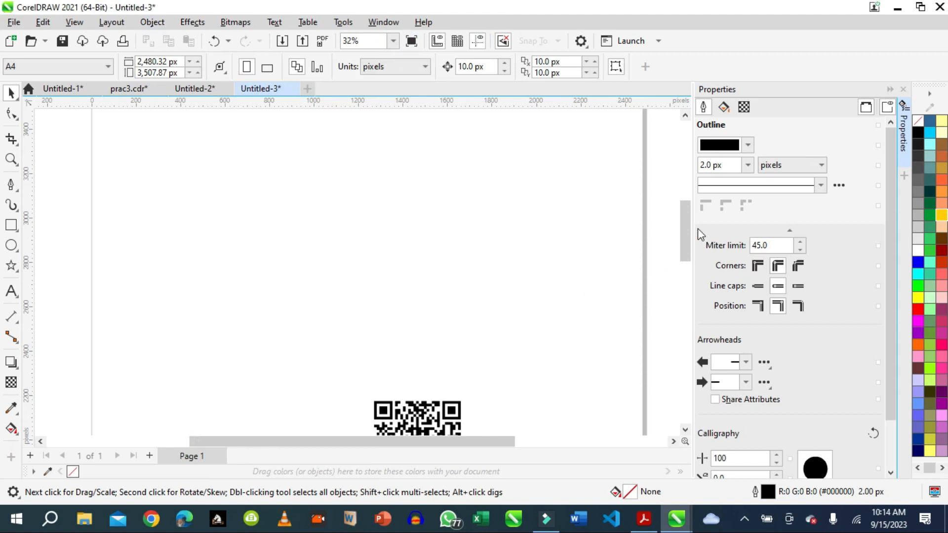
{"action": "scroll", "coordinate": [684, 230], "scroll_direction": "down", "scroll_amount": 3}
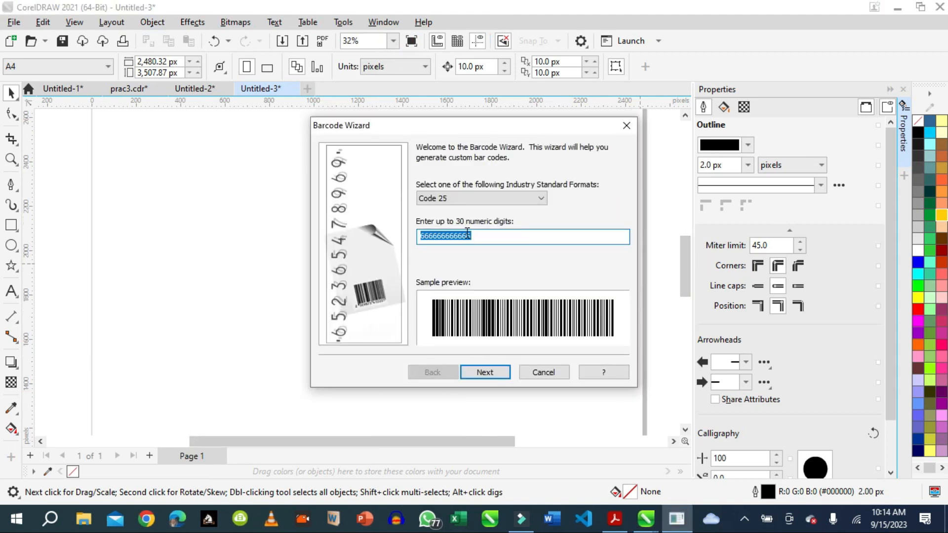
{"action": "left_click", "coordinate": [483, 236]}
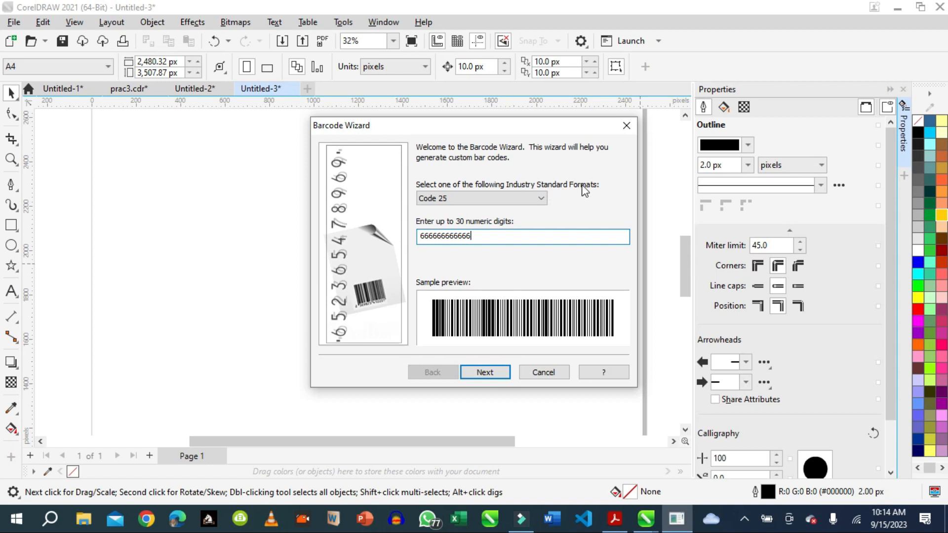
{"action": "left_click", "coordinate": [542, 199]}
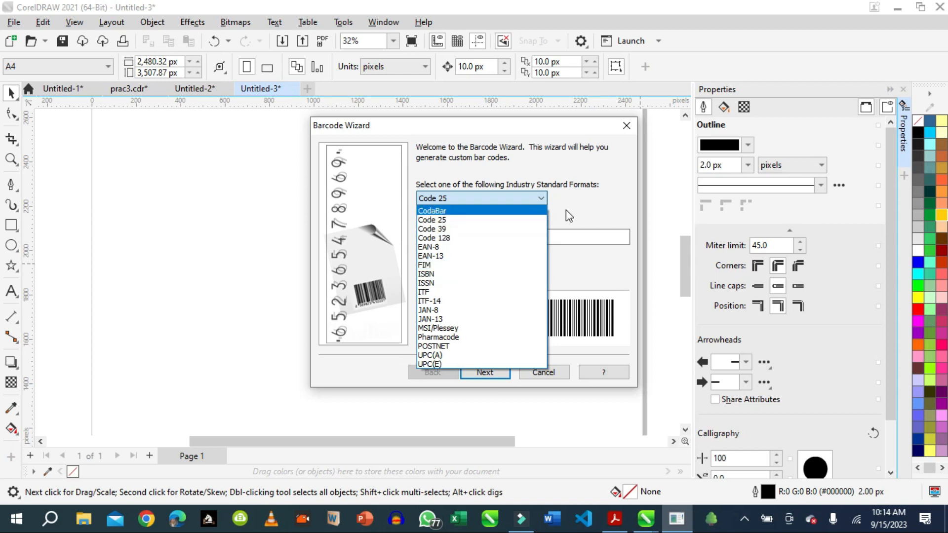
{"action": "left_click", "coordinate": [455, 197]}
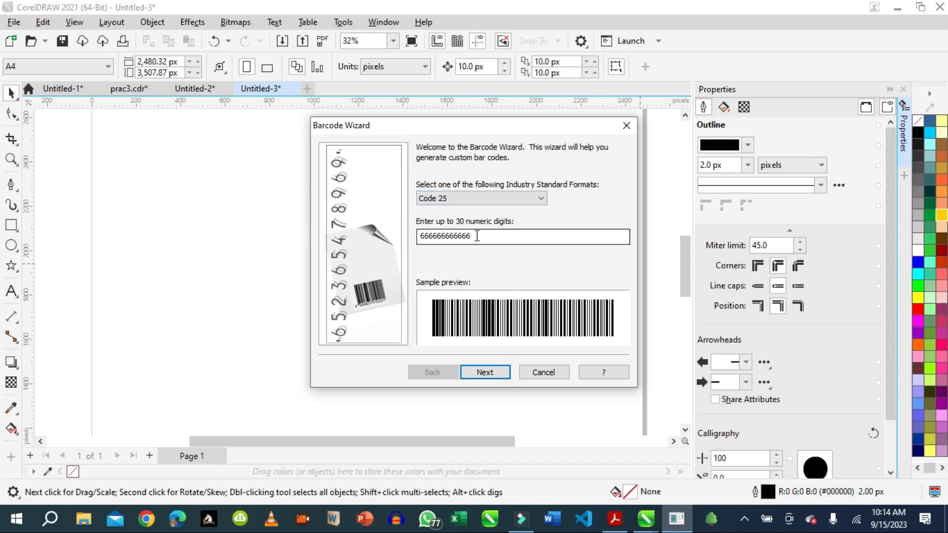
{"action": "left_click_drag", "start_coordinate": [477, 236], "coordinate": [416, 246]}
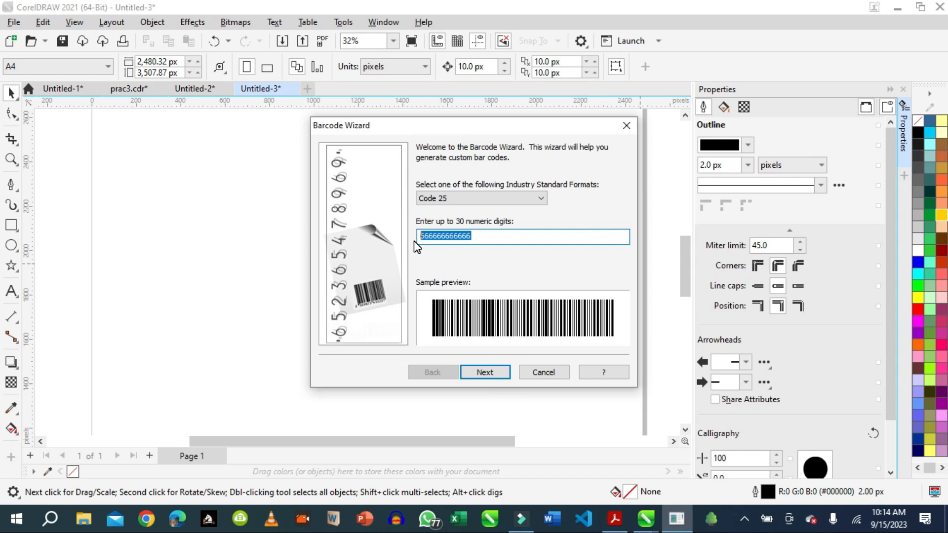
{"action": "type", "text": "777777777777"}
{"action": "left_click", "coordinate": [493, 372]}
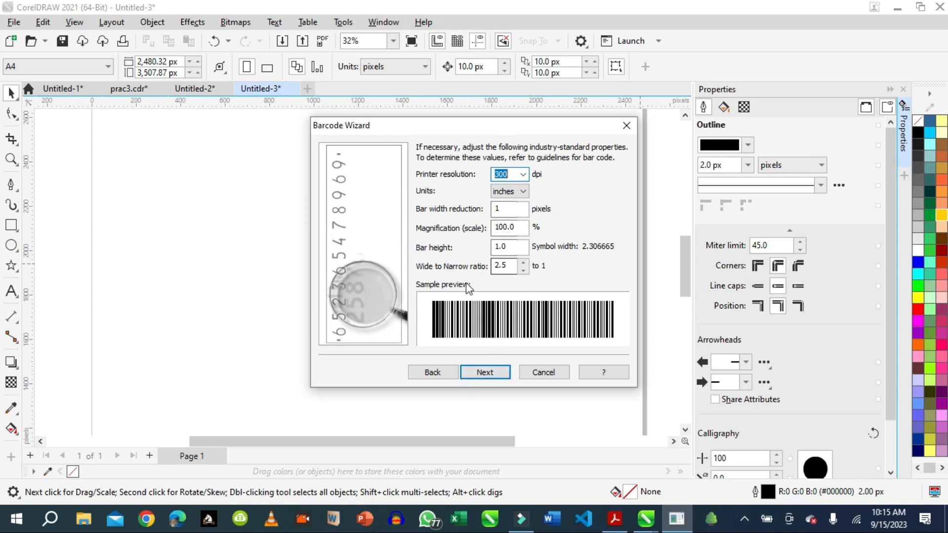
- Finish the barcode with human-readable text shown and move it beside the QR code, to about X 529 px, Y 2,301 px
{"action": "left_click", "coordinate": [484, 373]}
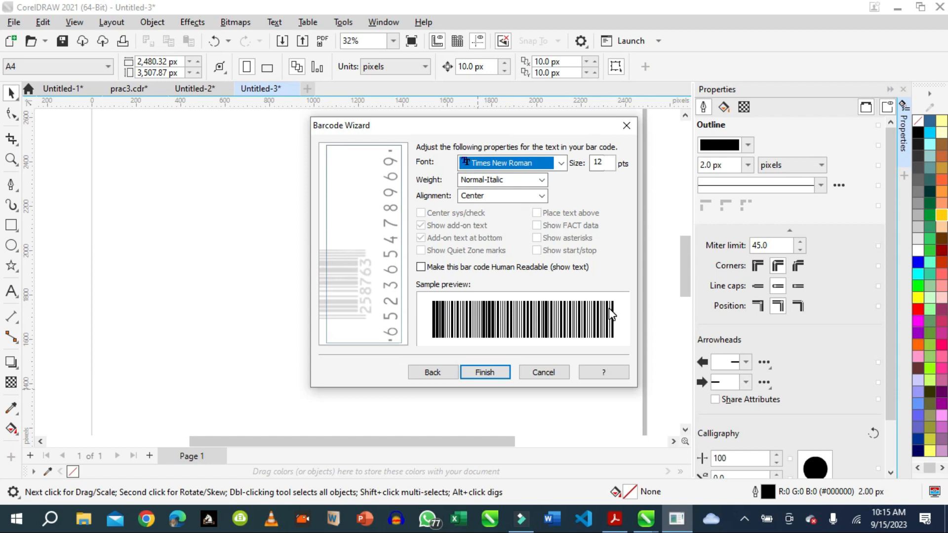
{"action": "left_click", "coordinate": [421, 267]}
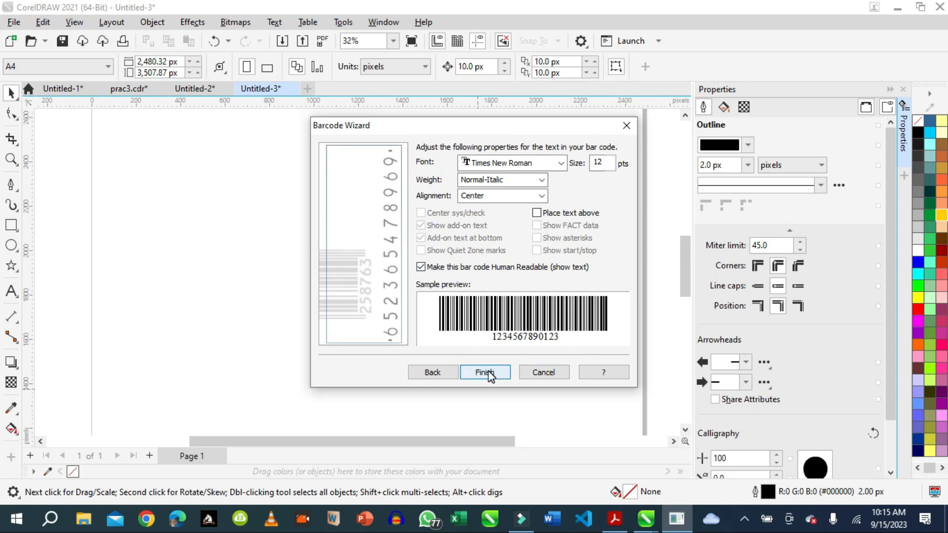
{"action": "left_click", "coordinate": [486, 373]}
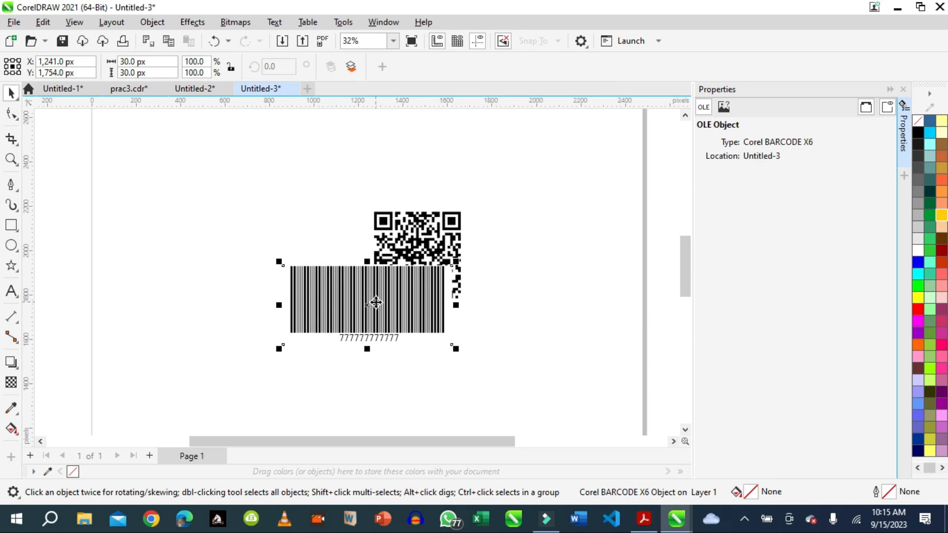
{"action": "left_click_drag", "start_coordinate": [374, 302], "coordinate": [204, 146]}
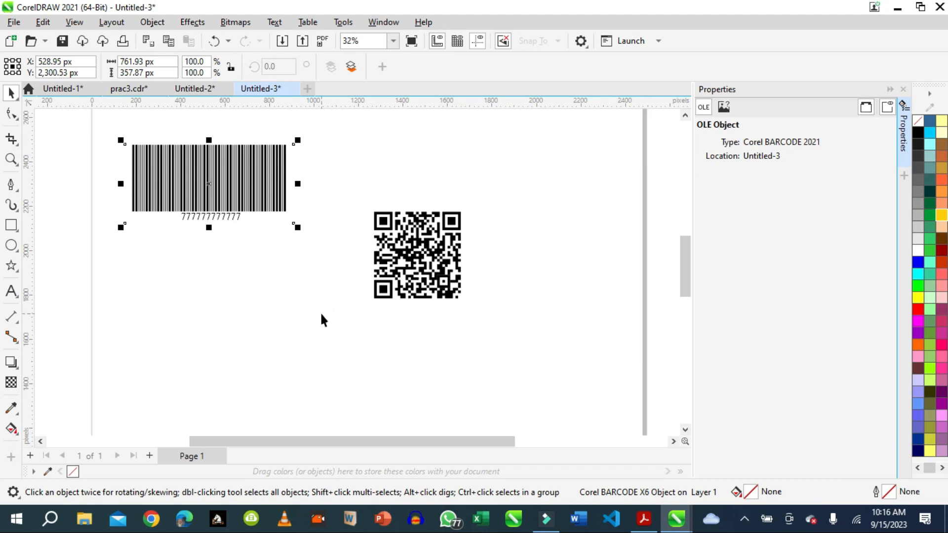
{"action": "left_click", "coordinate": [748, 520]}
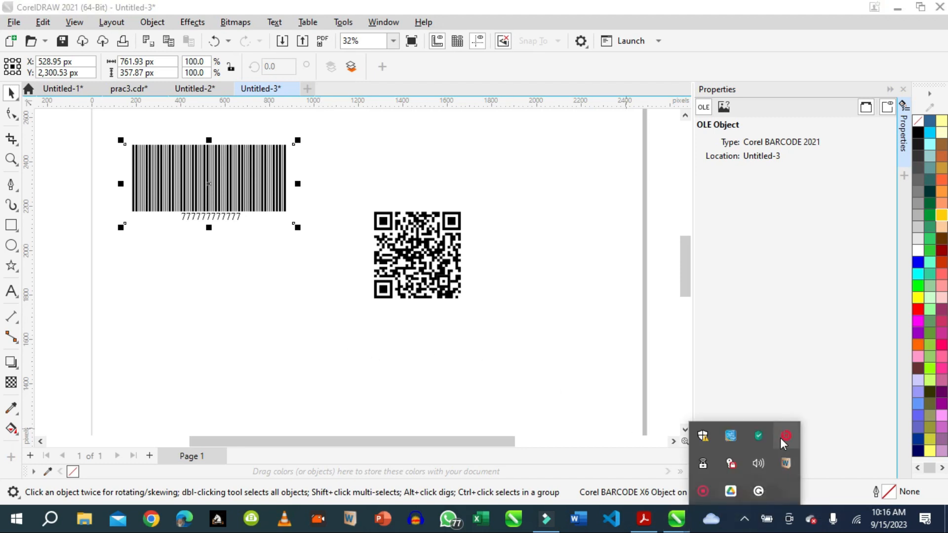
{"action": "left_click", "coordinate": [705, 493]}
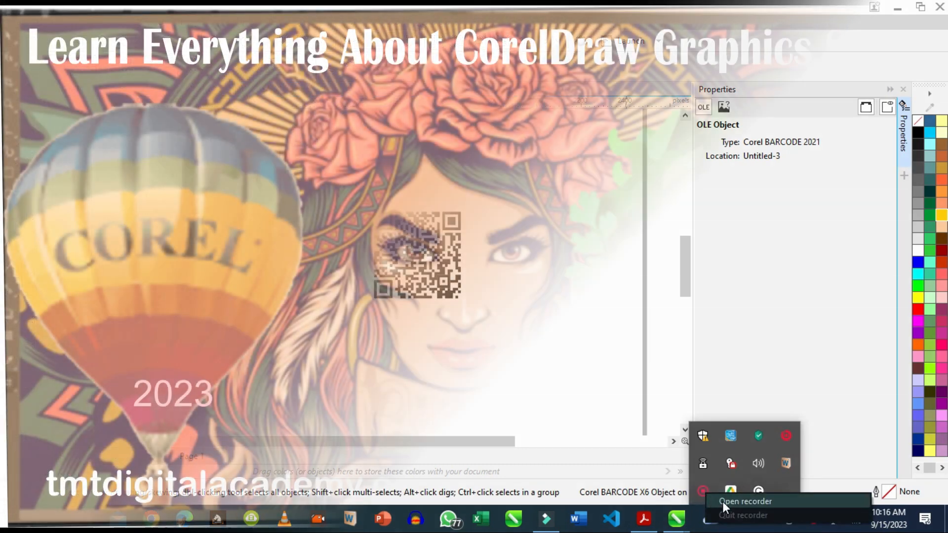